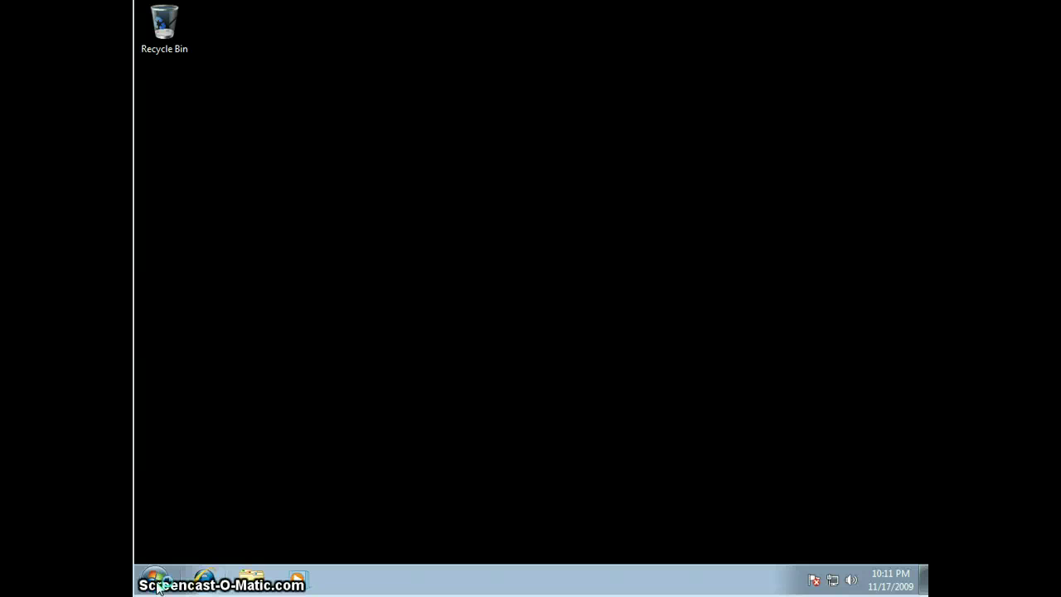
Step: Launch Problem Steps Recorder by searching 'psr' in the Start menu, leaving it idle
click(157, 580)
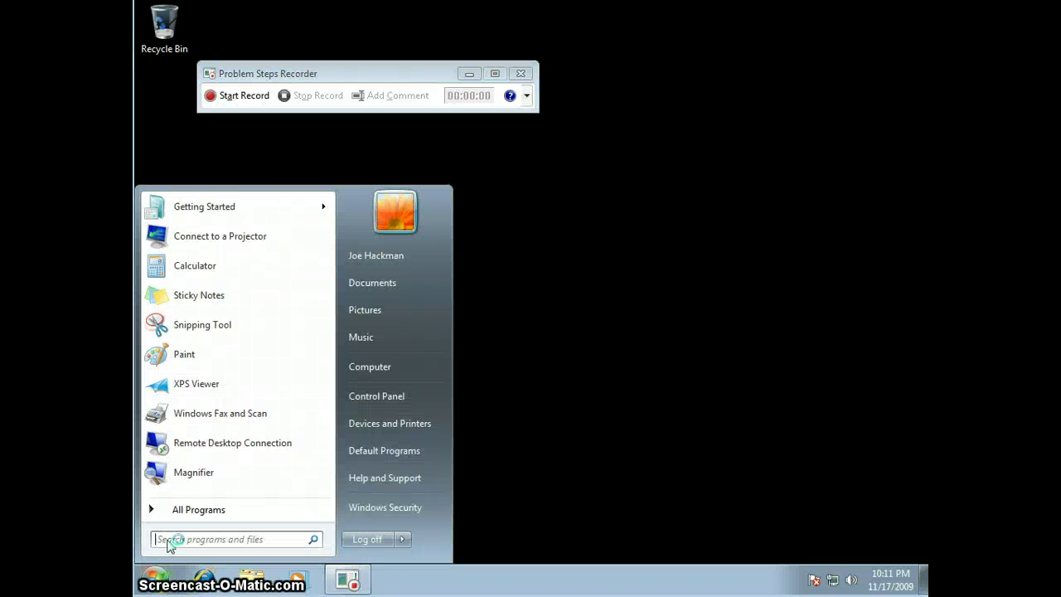
click(156, 583)
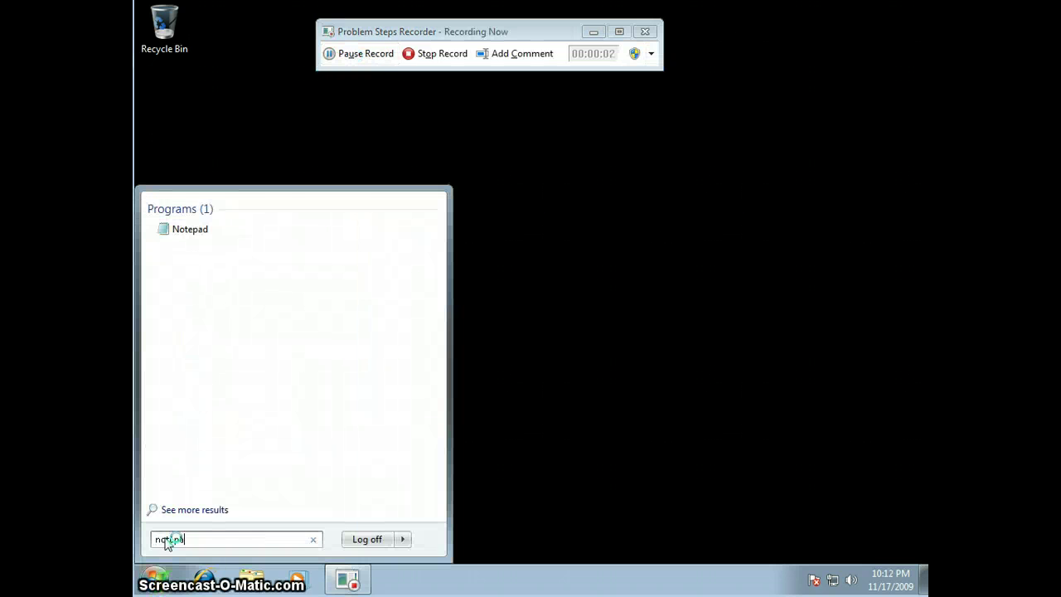
Step: While recording, launch Notepad and Control Panel, snapping Control Panel to the right half
key(Return)
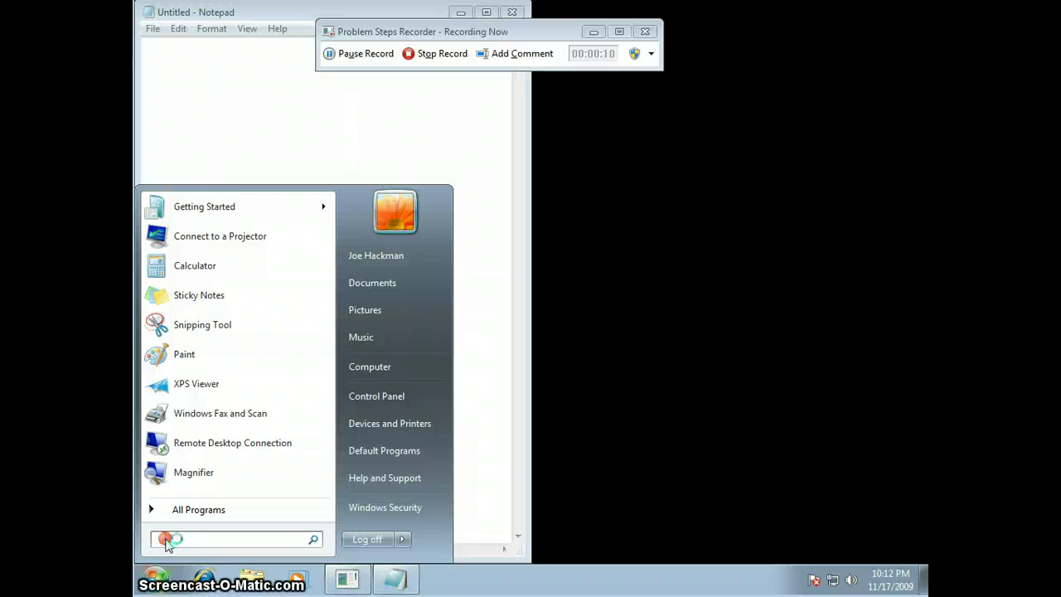
click(198, 509)
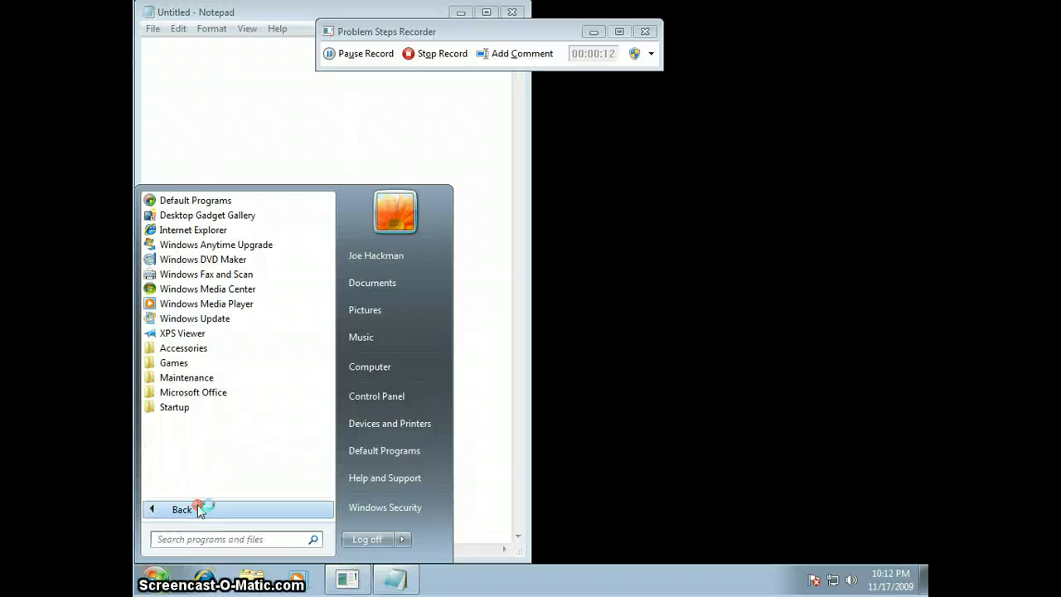
click(376, 397)
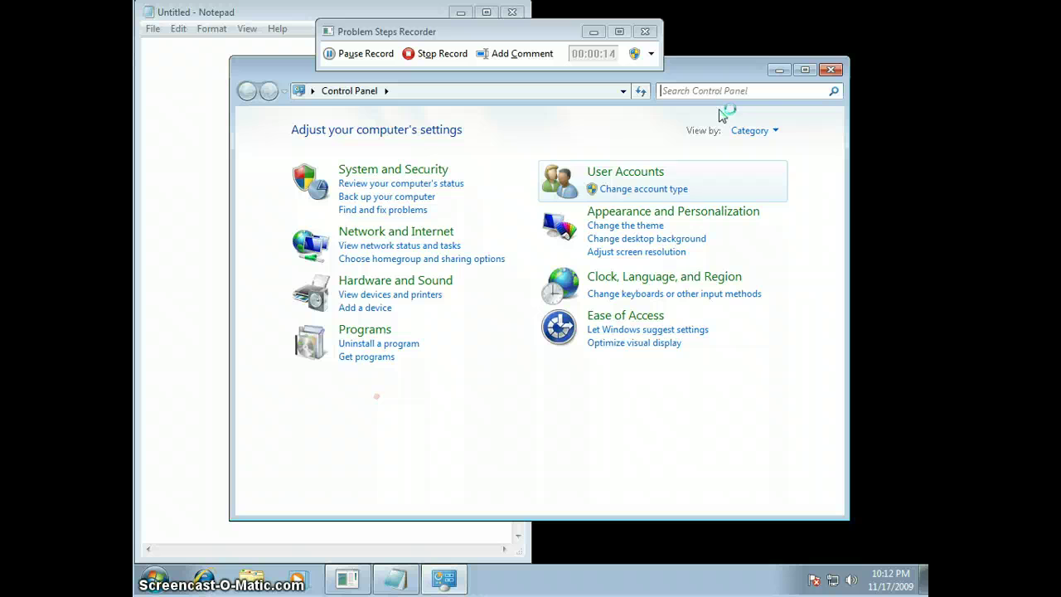
key(super+Right)
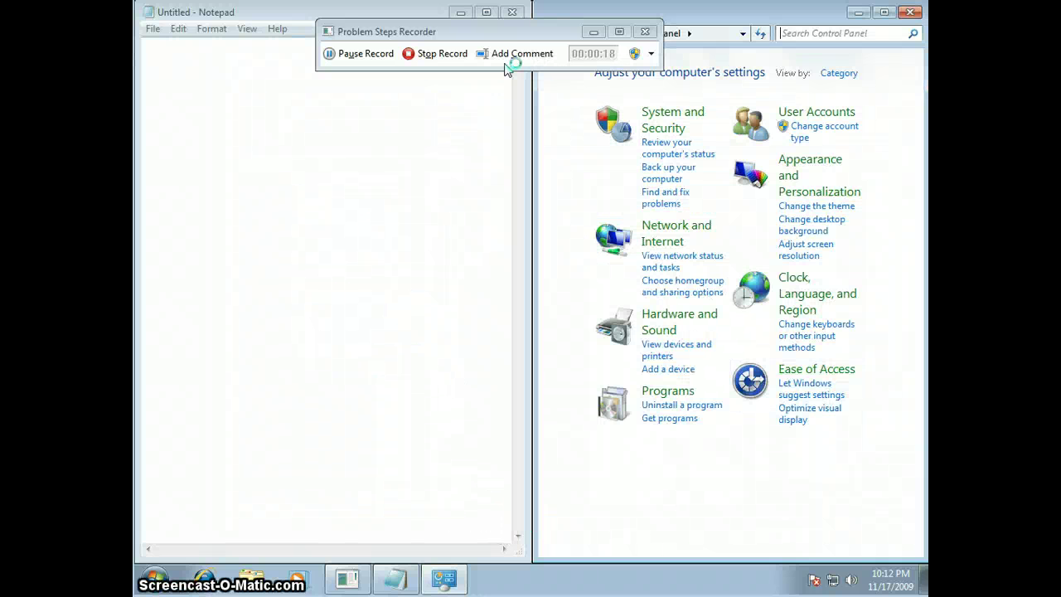
Step: Move the recorder over Notepad and type 'Yes, typing 1...2....3....' into Notepad
drag(493, 31, 498, 112)
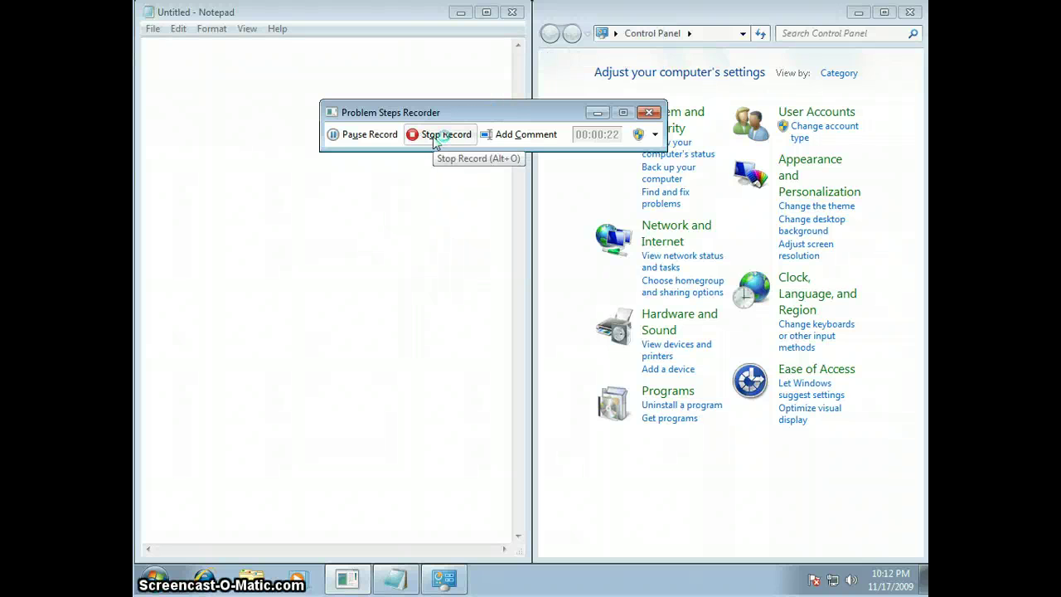
click(207, 67)
text(Y)
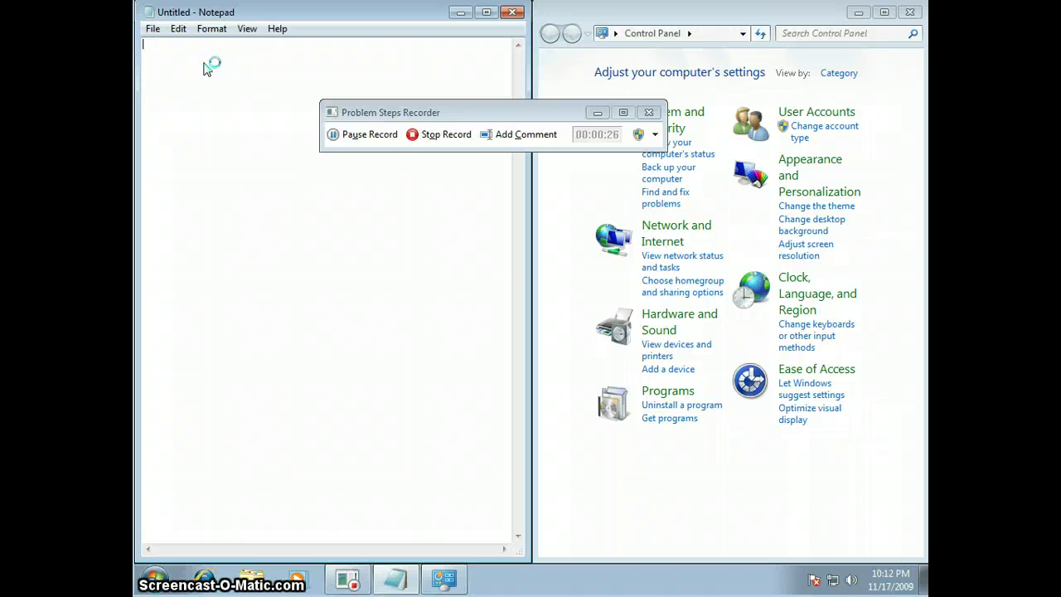
text(es, typing 1...2.)
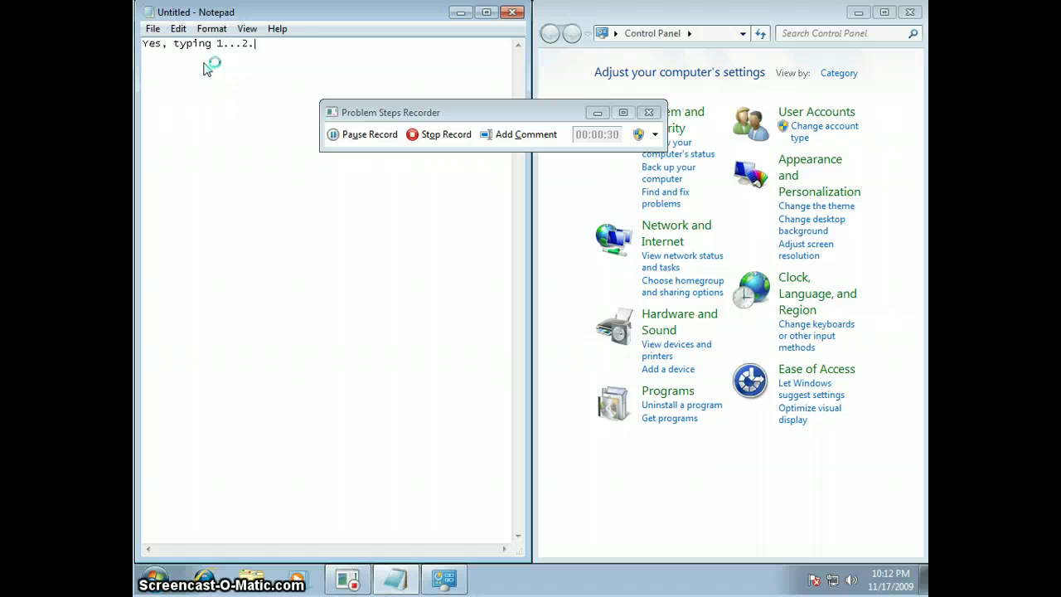
text(...3....)
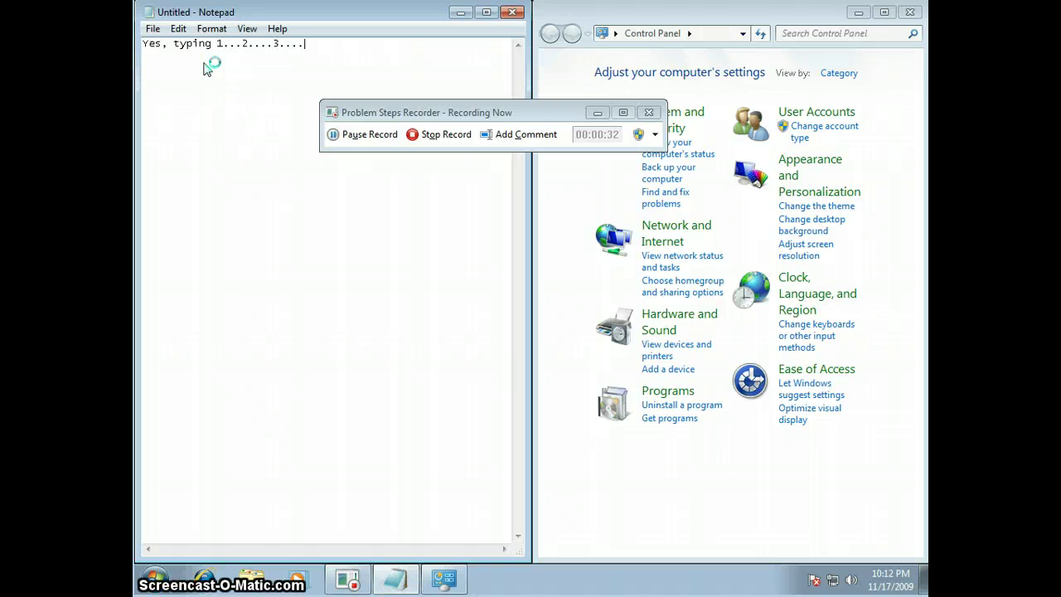
Step: Stop recording, save it as the ZIP 'test' on the desktop, and minimize Notepad
click(448, 141)
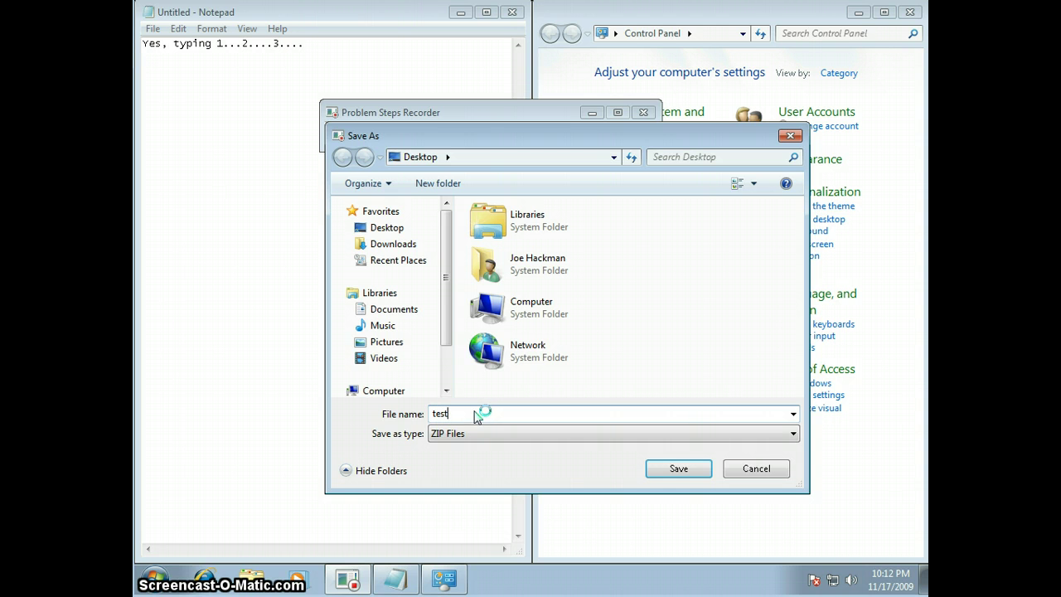
click(676, 466)
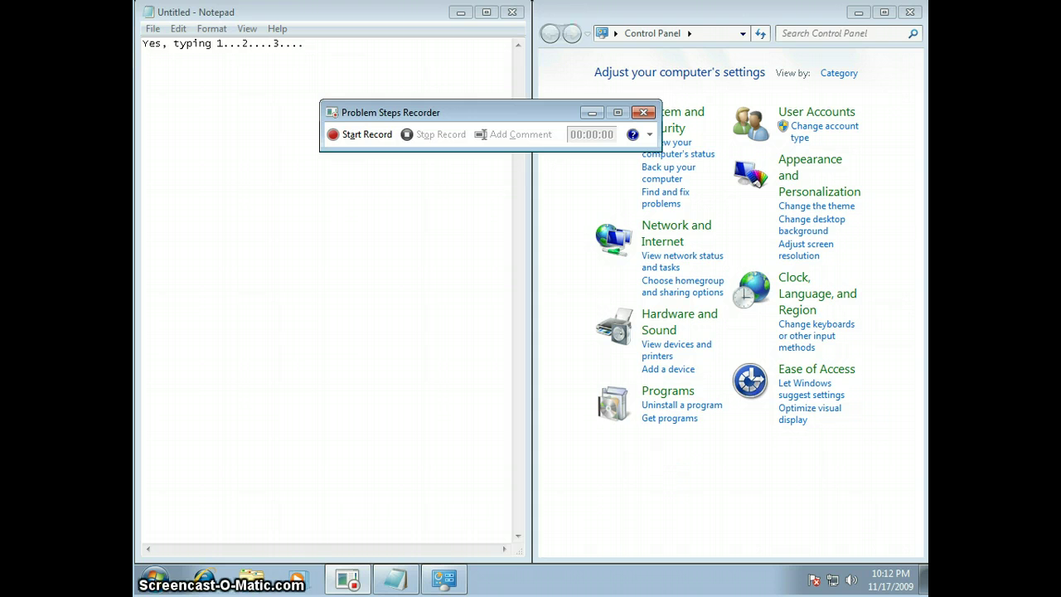
click(461, 12)
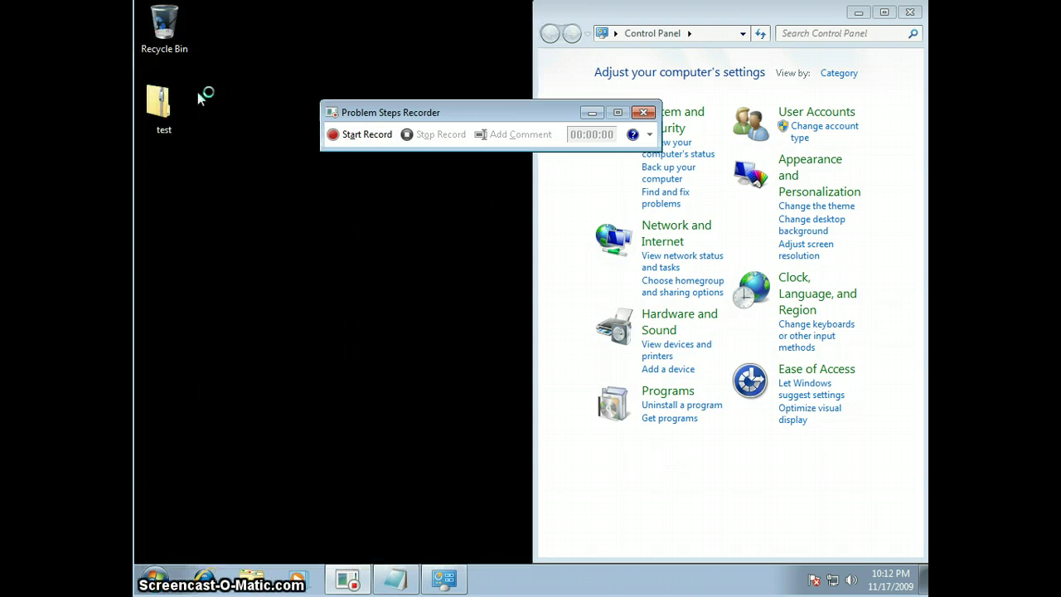
Step: Open the test ZIP's .mht report in Internet Explorer, skip IE8 setup, and scroll through steps
double_click(166, 104)
click(428, 188)
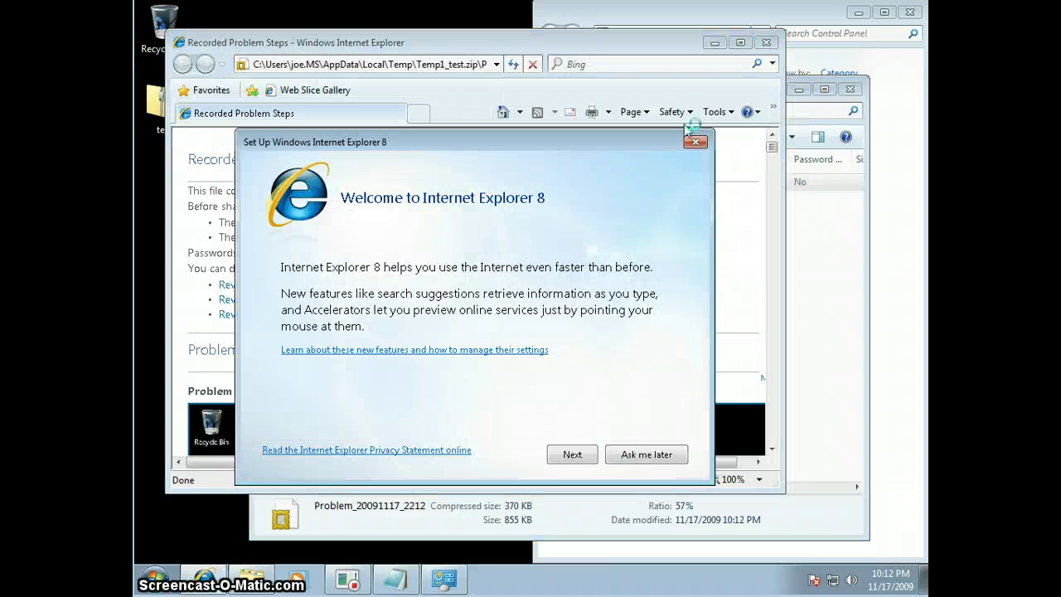
click(629, 455)
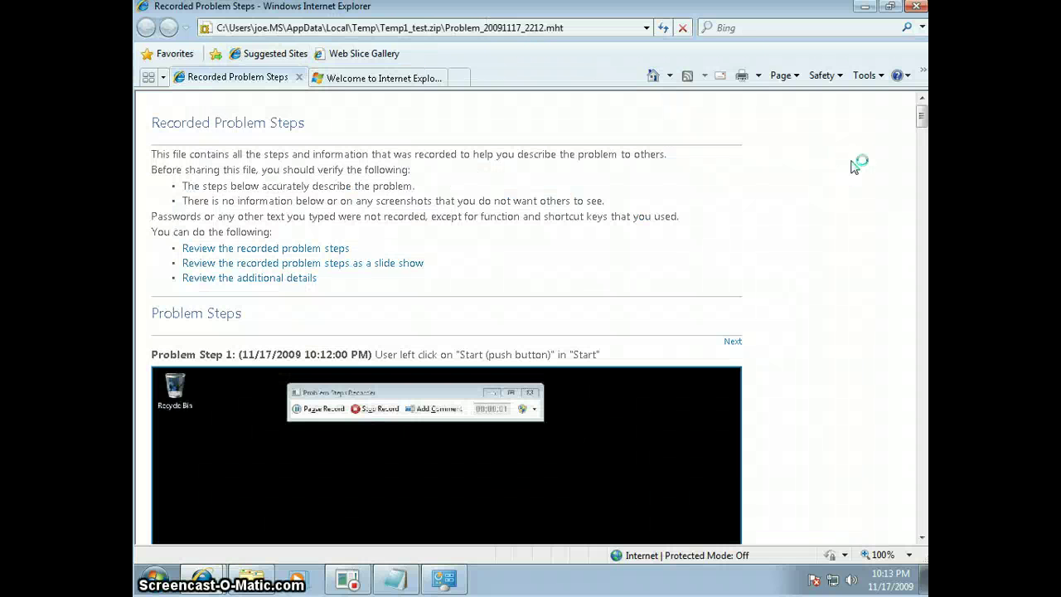
drag(921, 118, 919, 422)
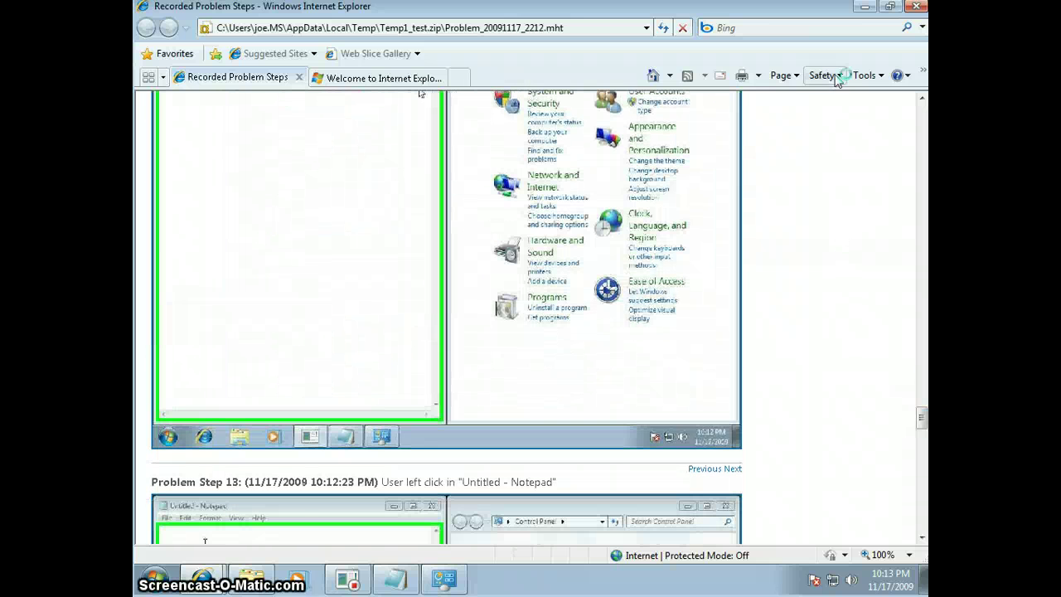
Step: Close Internet Explorer with all its tabs, the test ZIP folder, and Control Panel
click(919, 8)
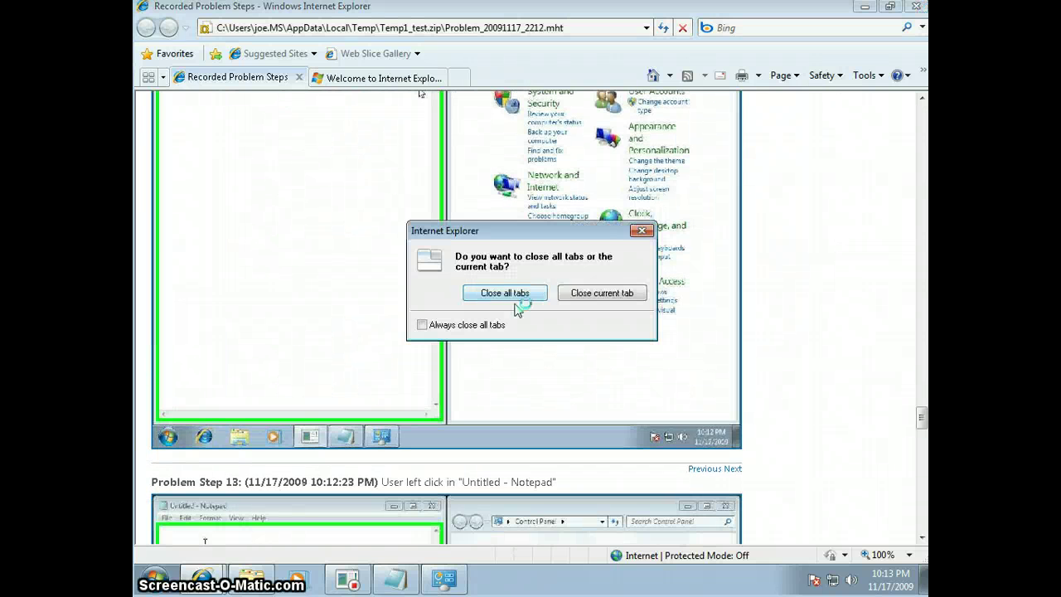
click(491, 296)
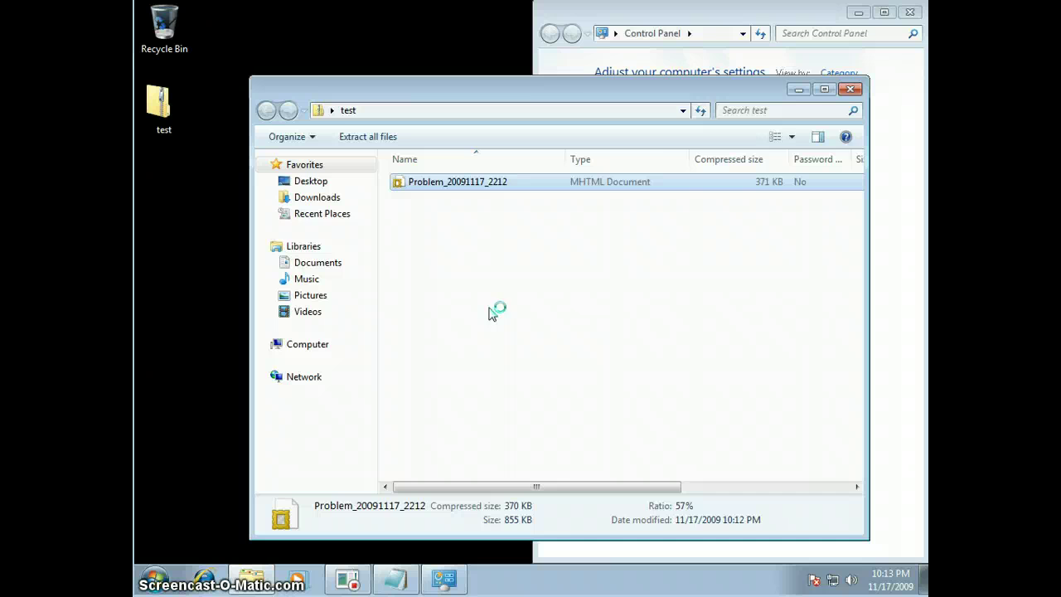
click(849, 89)
click(911, 12)
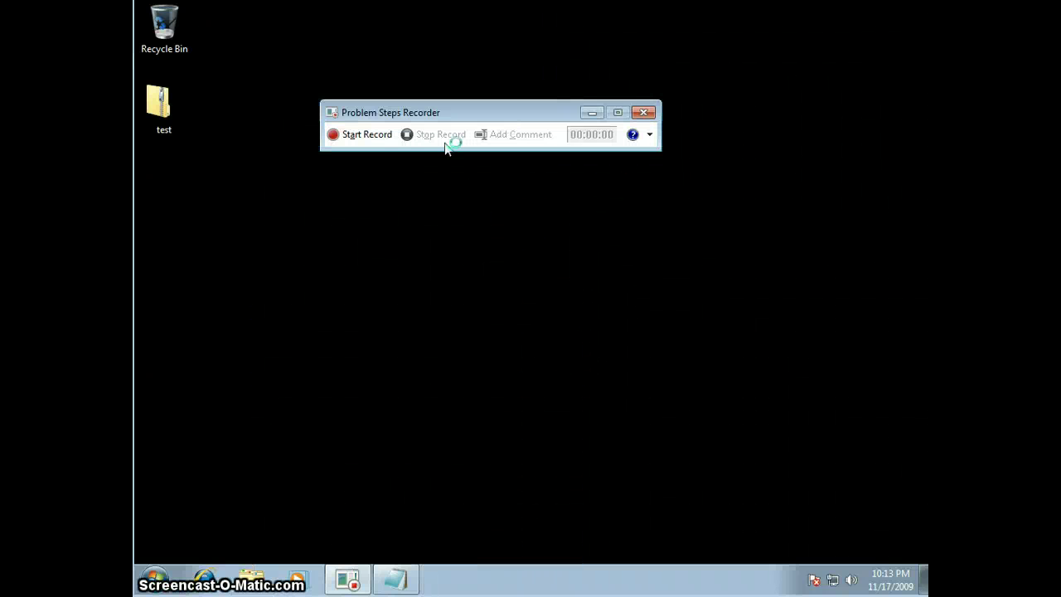
Step: Start a new recording and open the test ZIP folder on the desktop
click(360, 137)
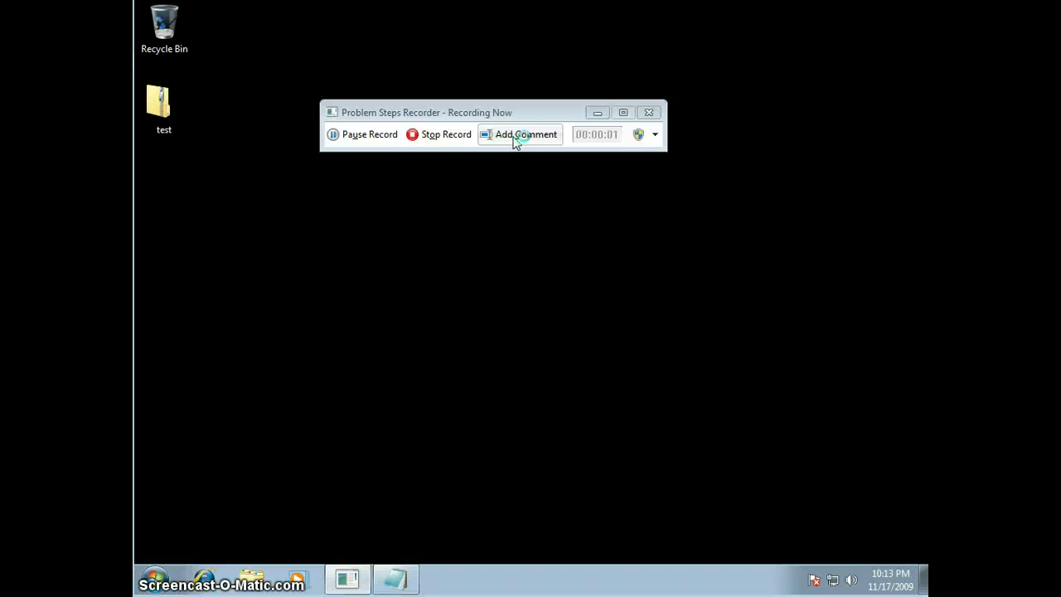
click(164, 112)
double_click(159, 110)
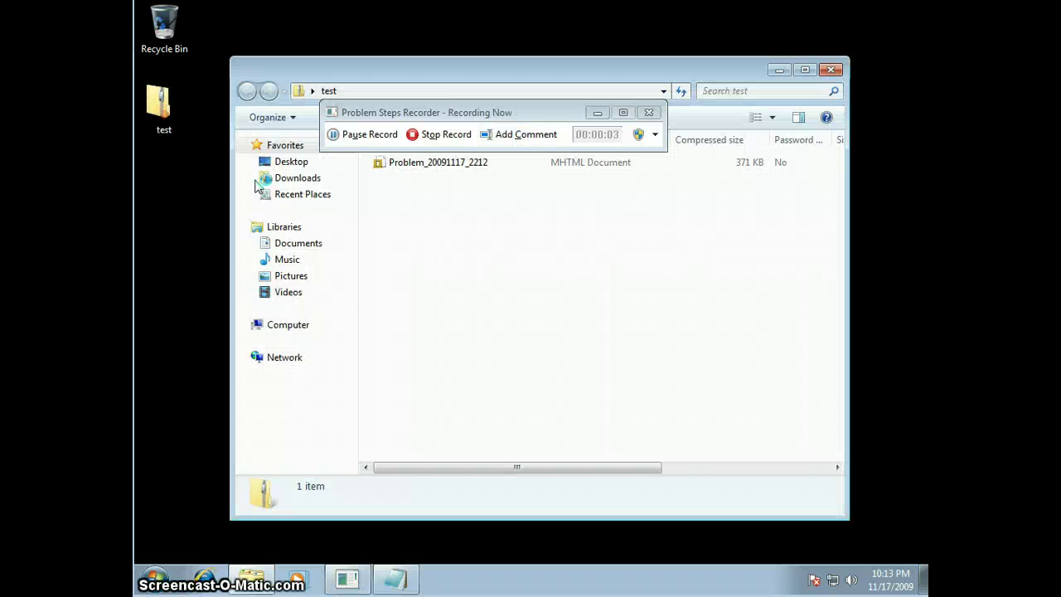
Step: Add the comment 'This is the screen I was having a problem with.' and move the recorder lower
key(alt+c)
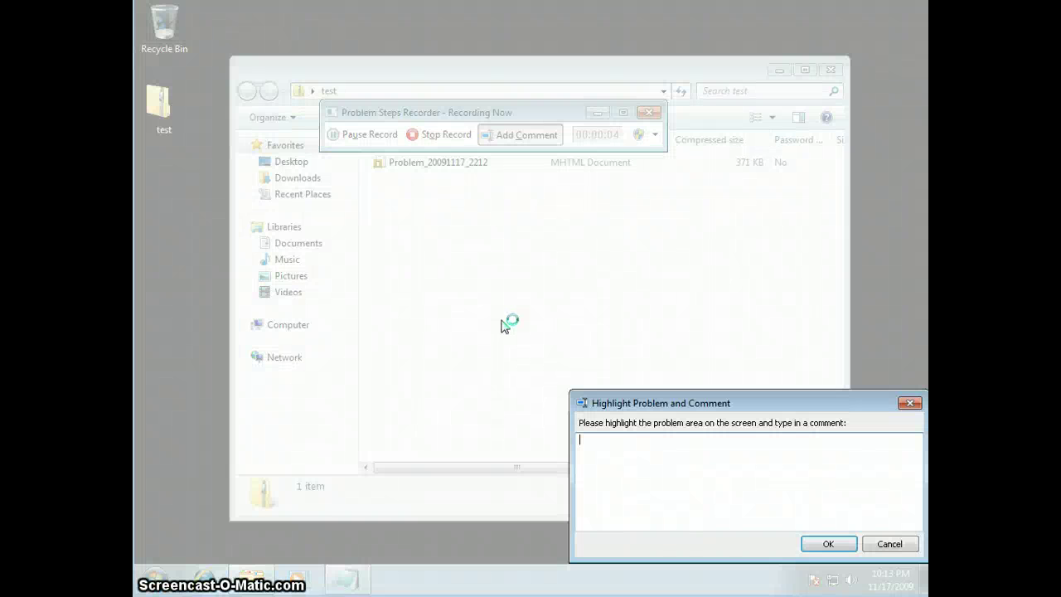
text(THis)
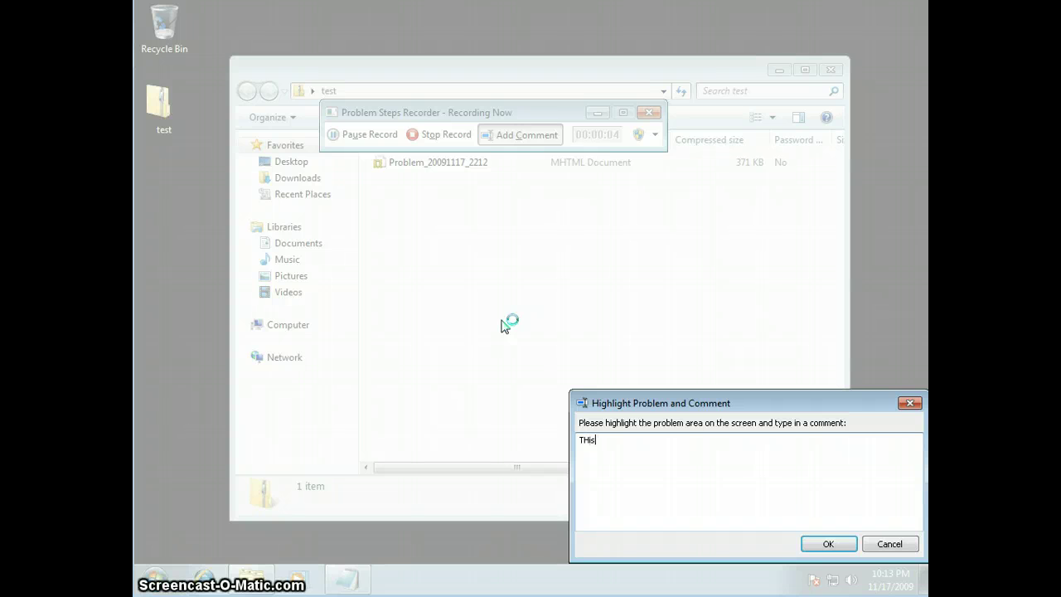
key(BackSpace)
key(BackSpace)
key(BackSpace)
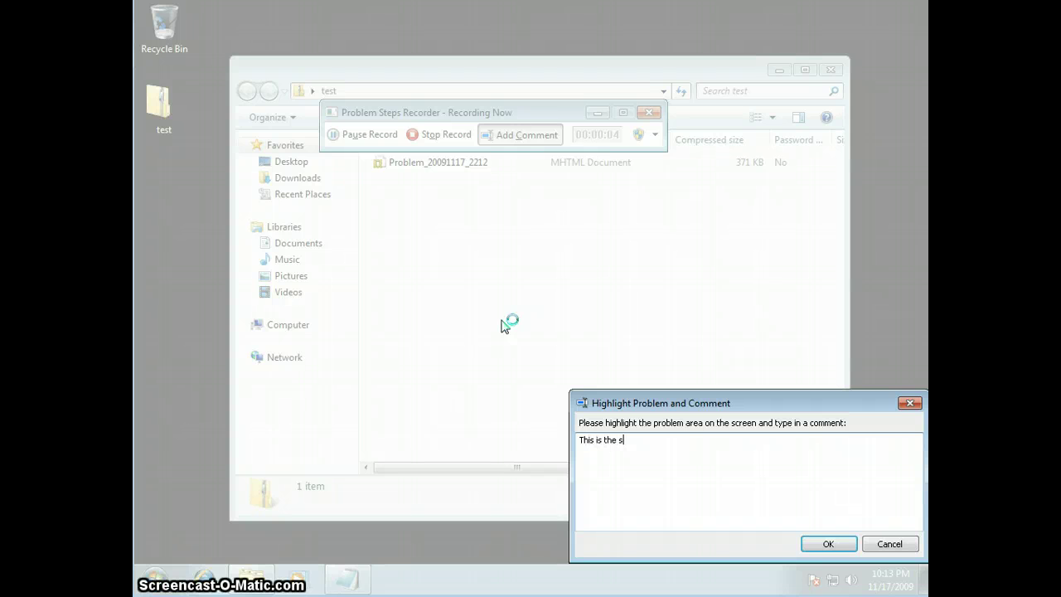
text(his is the screen I was having a problem with.)
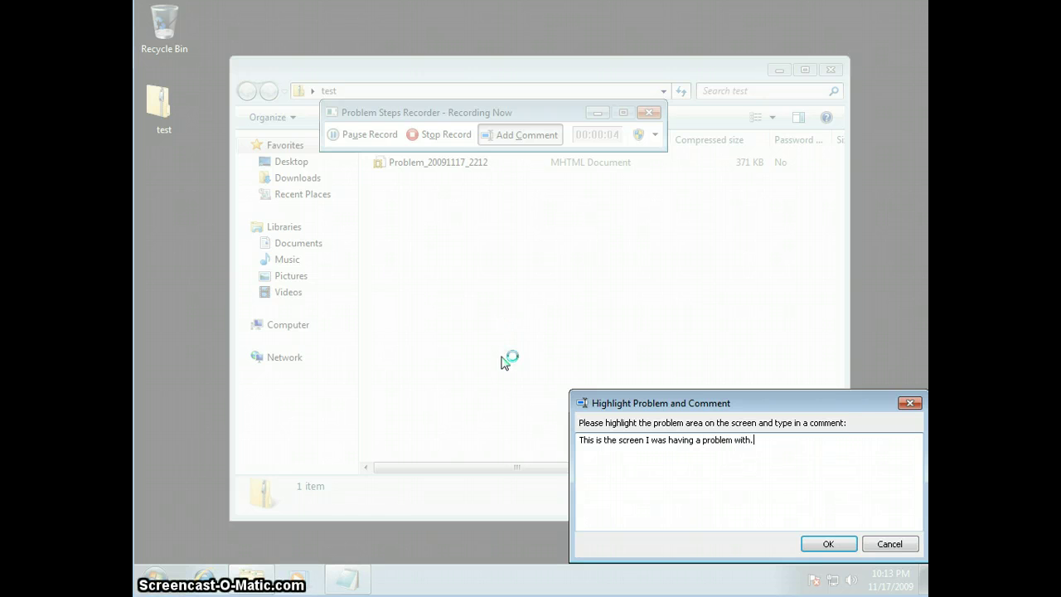
click(830, 544)
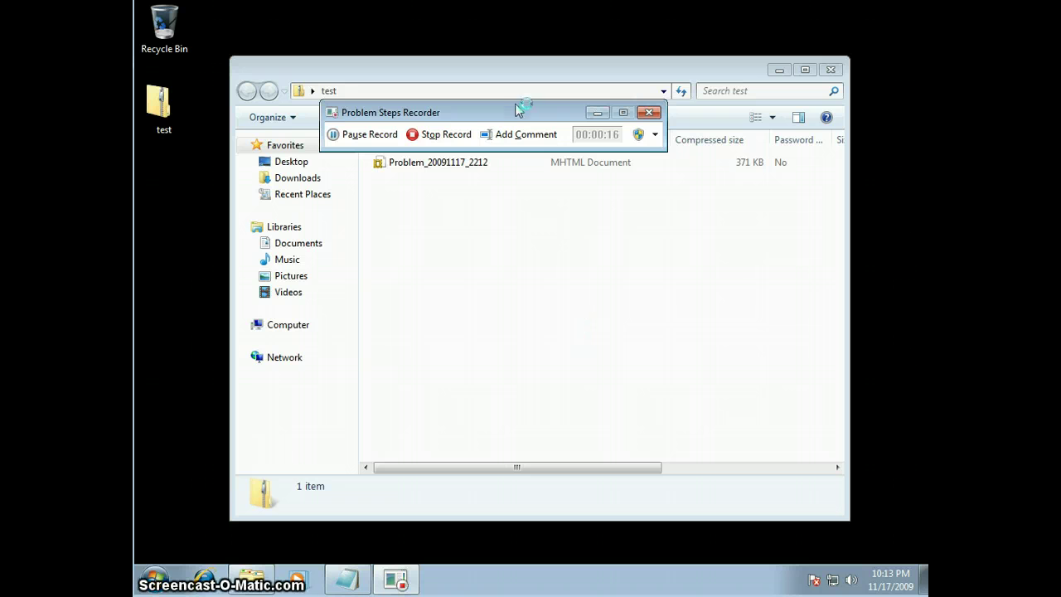
drag(519, 110, 577, 169)
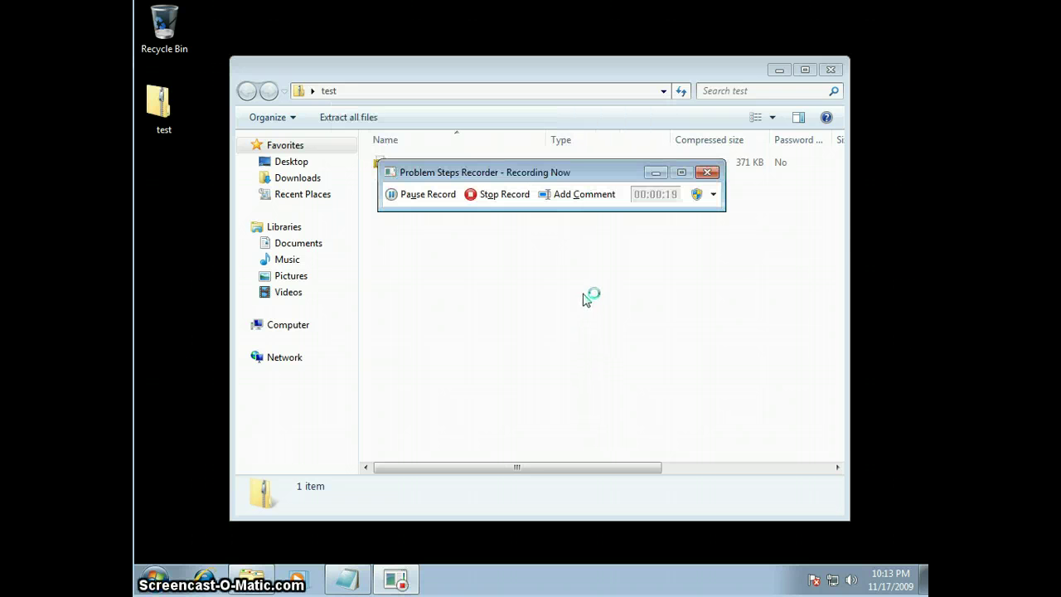
Step: Stop the recording and save it as the ZIP 'test2' on the desktop
click(505, 196)
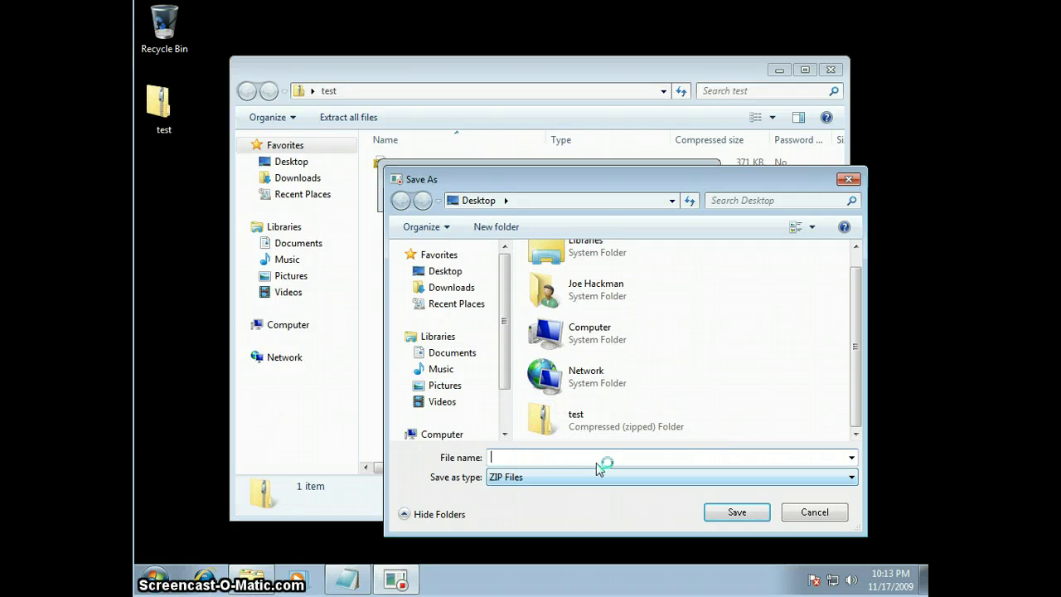
text(test2)
click(753, 510)
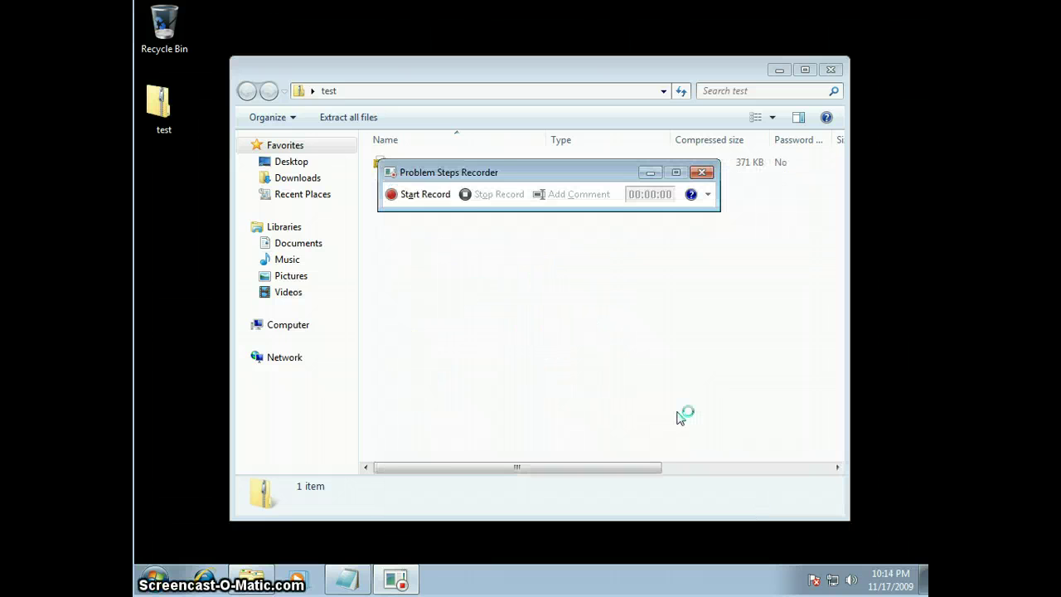
Step: Close the test ZIP folder window and open the test2 ZIP folder
click(166, 192)
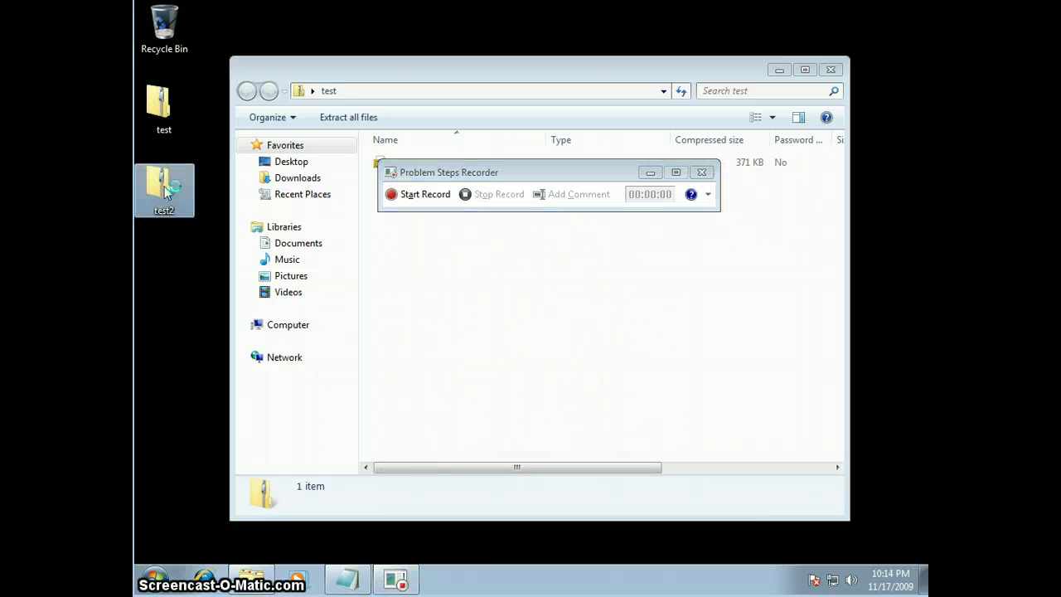
click(603, 168)
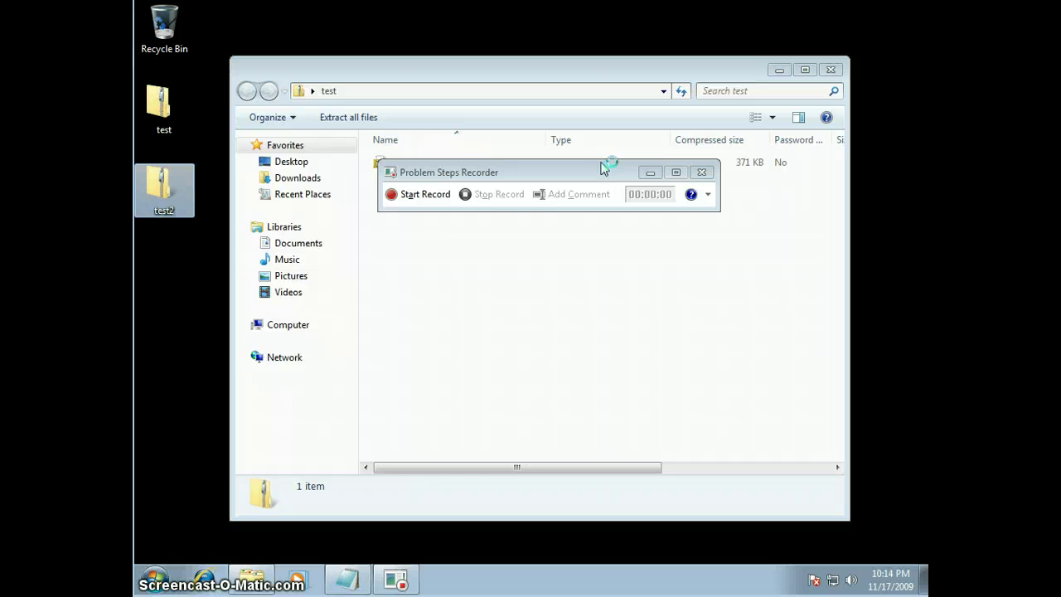
click(557, 64)
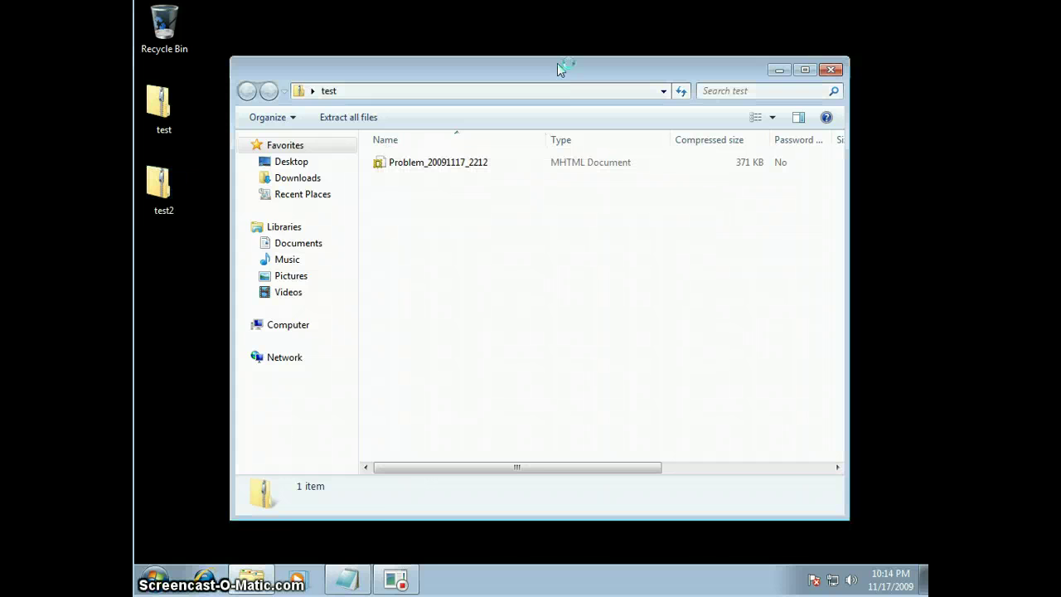
click(833, 72)
double_click(157, 184)
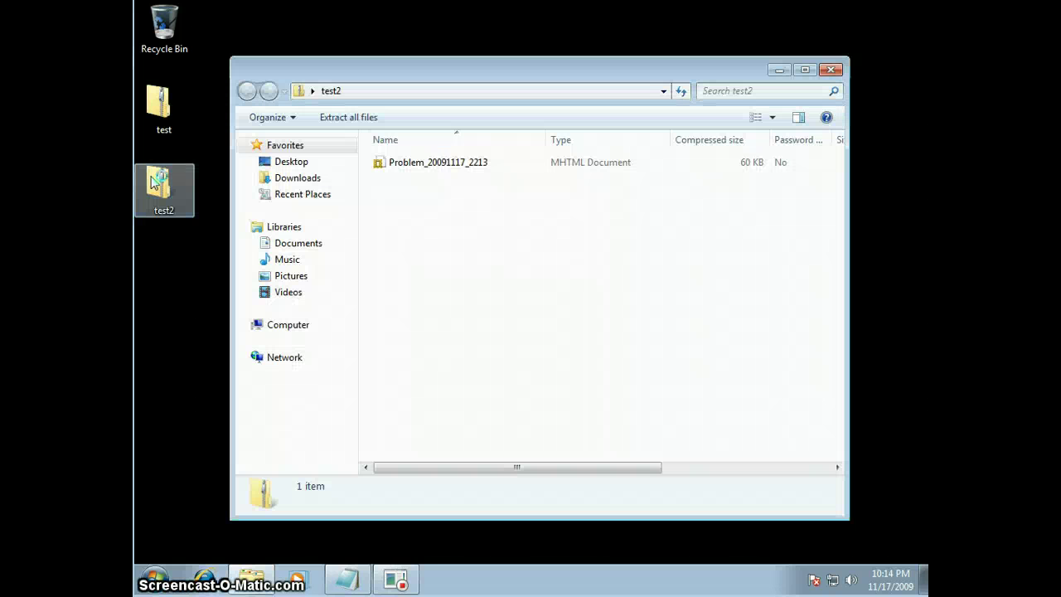
Step: Open Problem_20091117_2213 in Internet Explorer and scroll past Step 2's user comment to Step 3
double_click(453, 163)
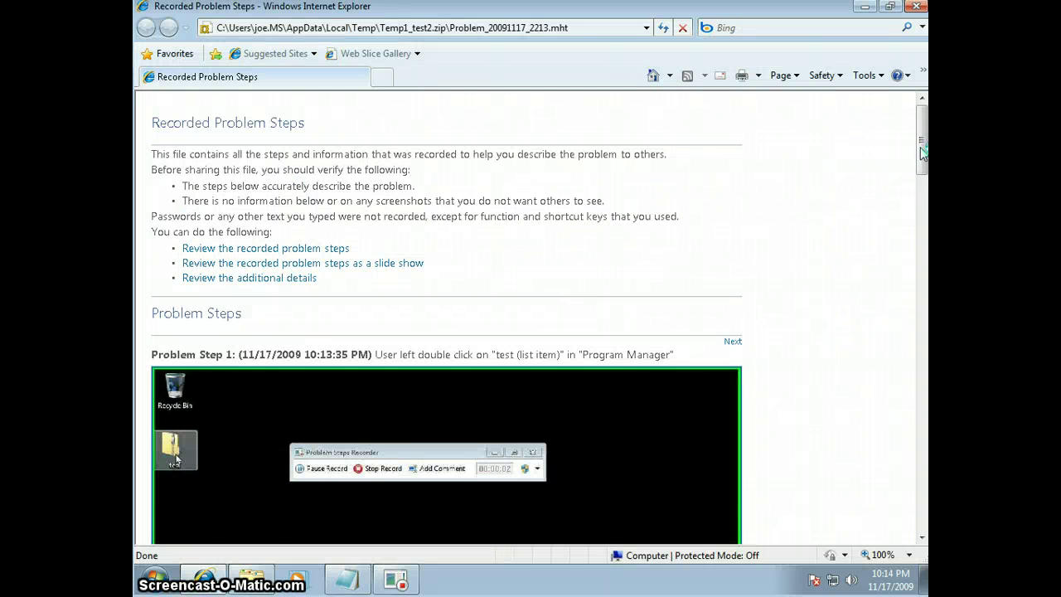
drag(922, 151, 923, 225)
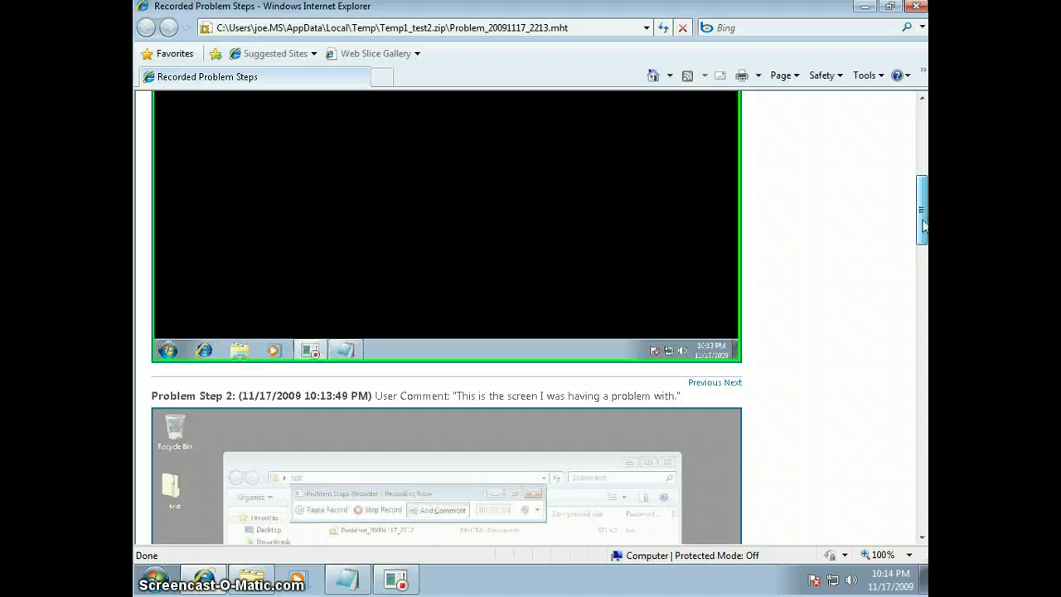
scroll(923, 224, down, 2)
drag(376, 320, 688, 321)
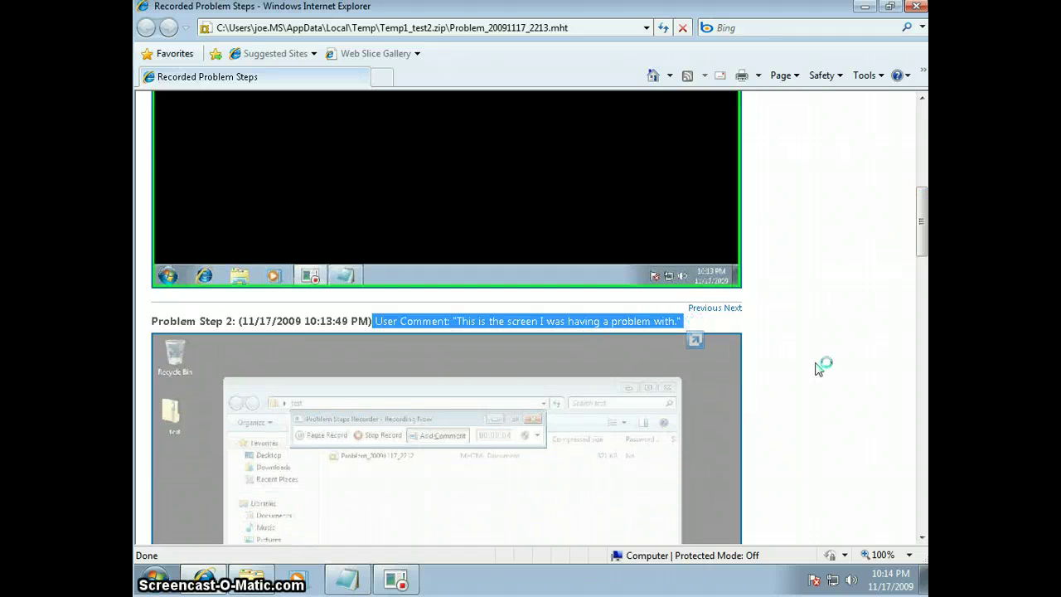
drag(921, 226, 920, 253)
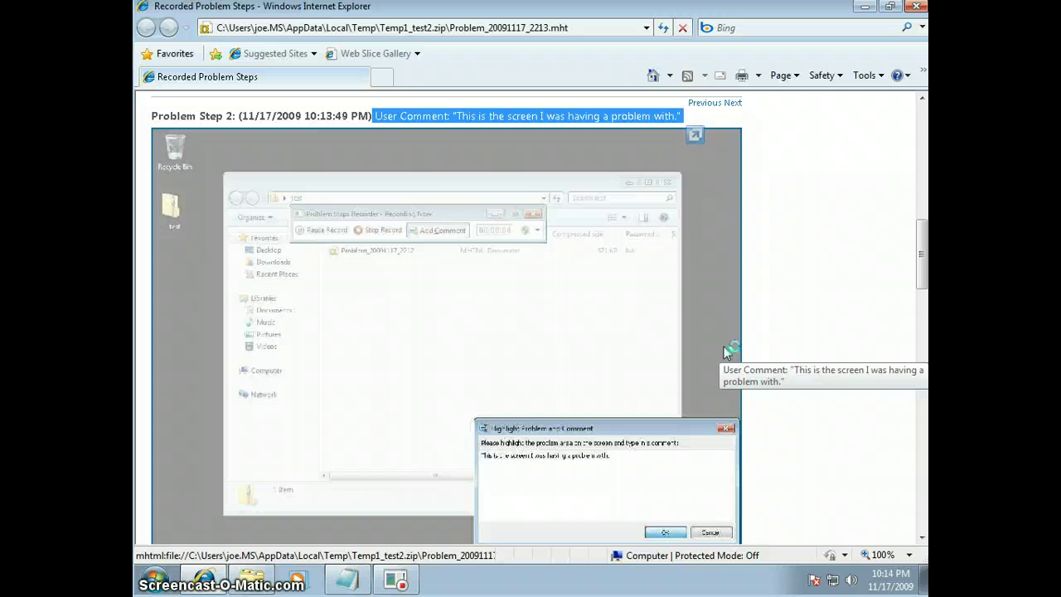
drag(923, 262, 923, 307)
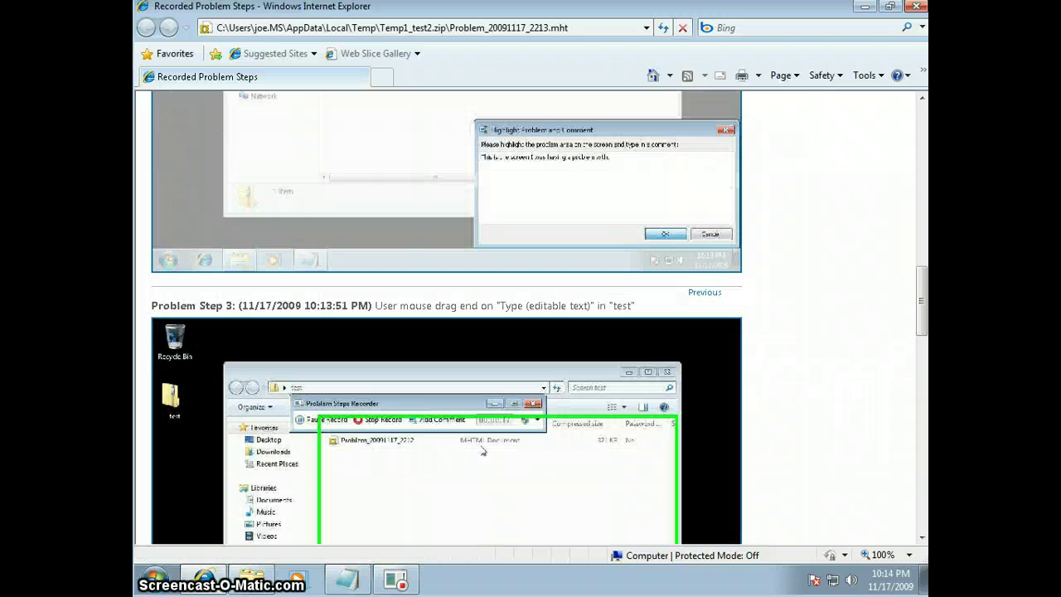